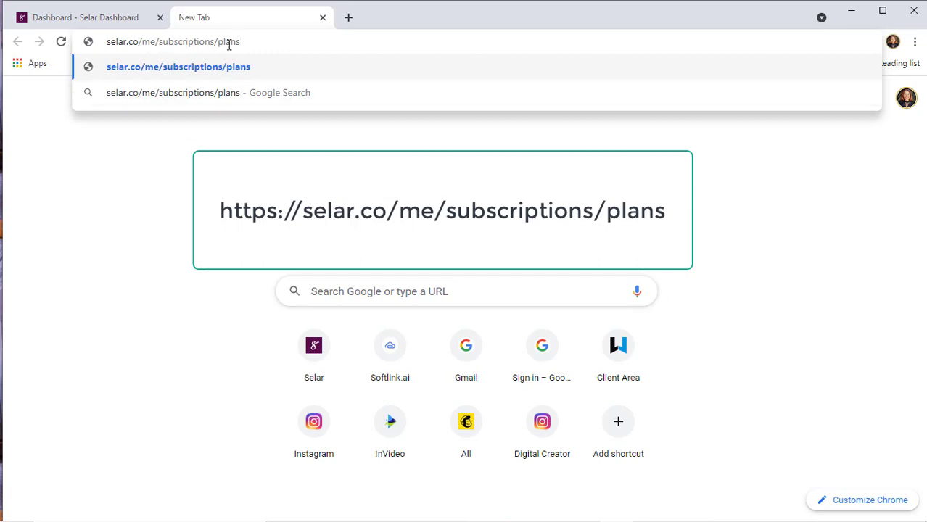
Open selar.co/me/subscriptions/plans and review the features of the Starter, Pro and Turbo plans.
key(Return)
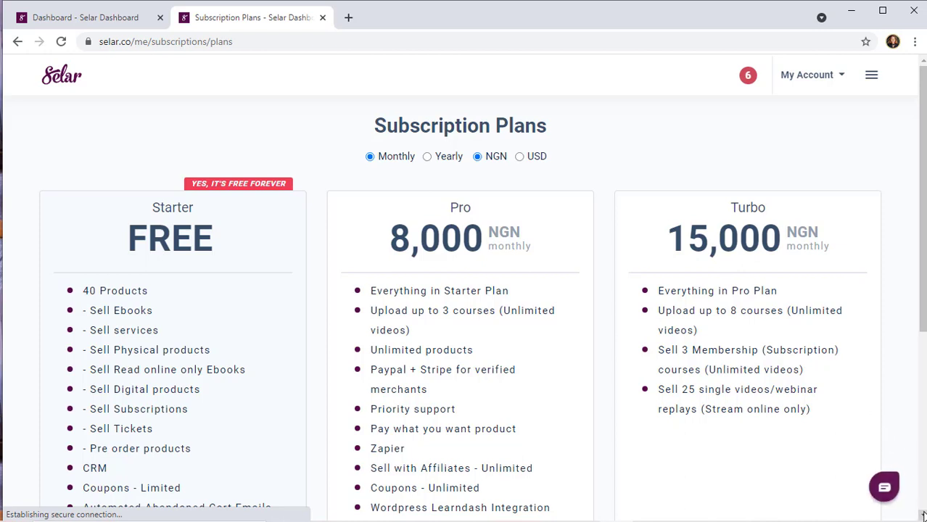
scroll(759, 385, down, 1)
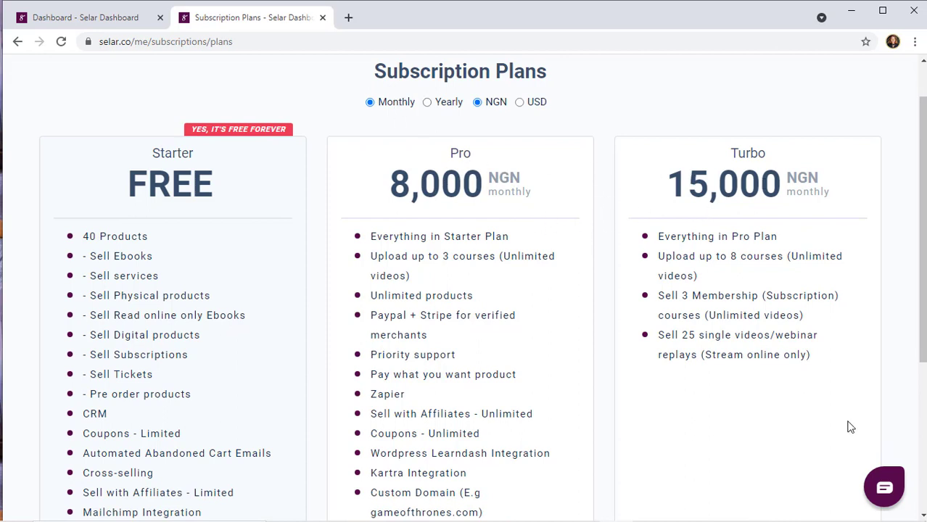
scroll(910, 470, up, 1)
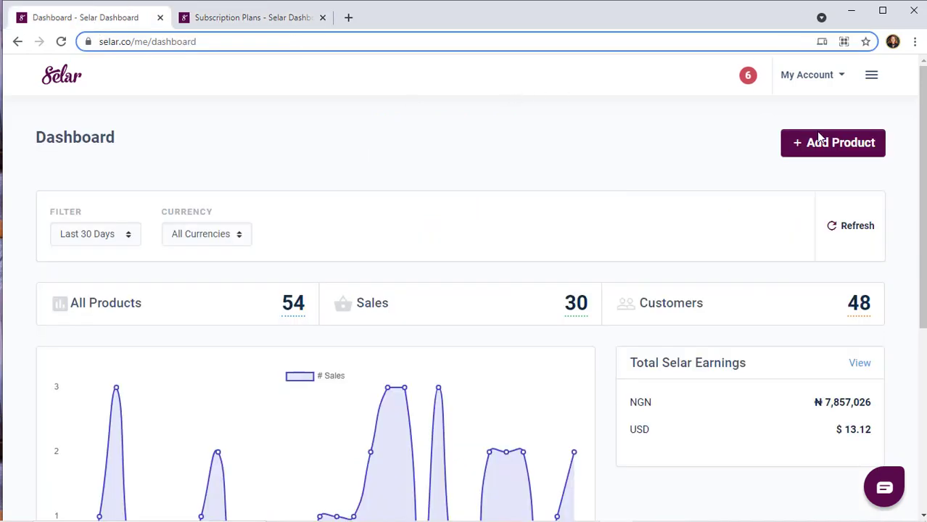
Locate the Get Selar Pro Plans entry in the dashboard's navigation.
click(871, 76)
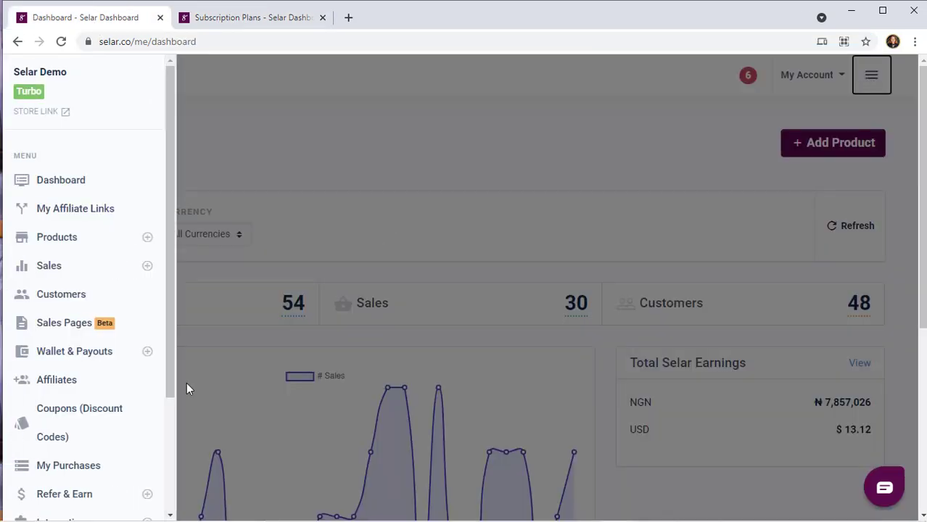
click(170, 428)
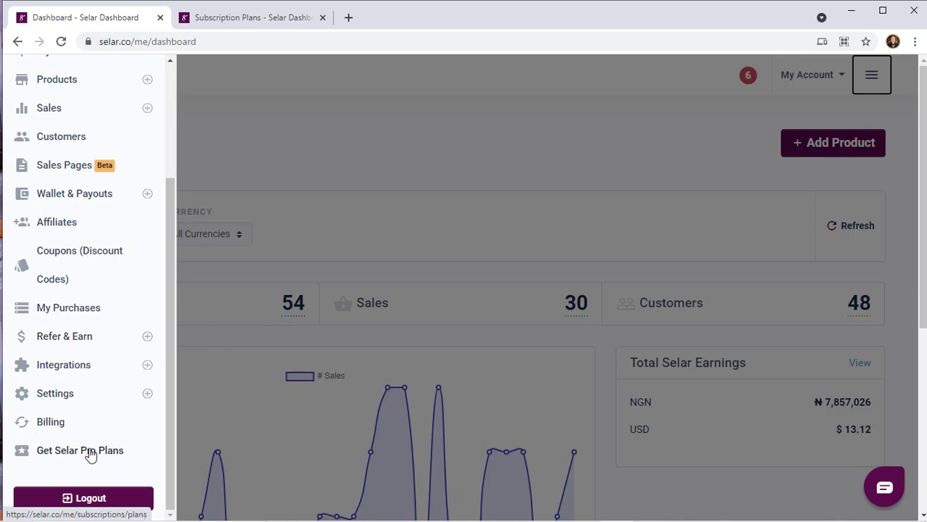
click(169, 140)
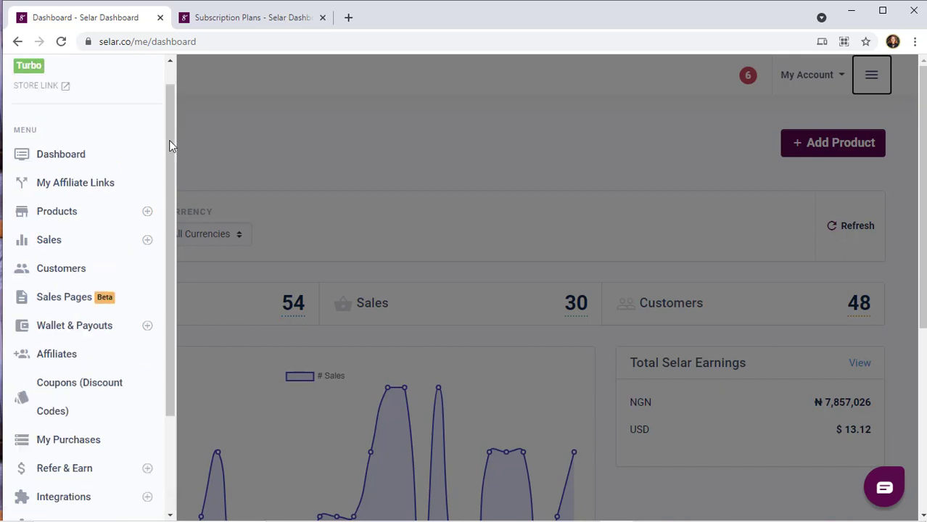
click(278, 134)
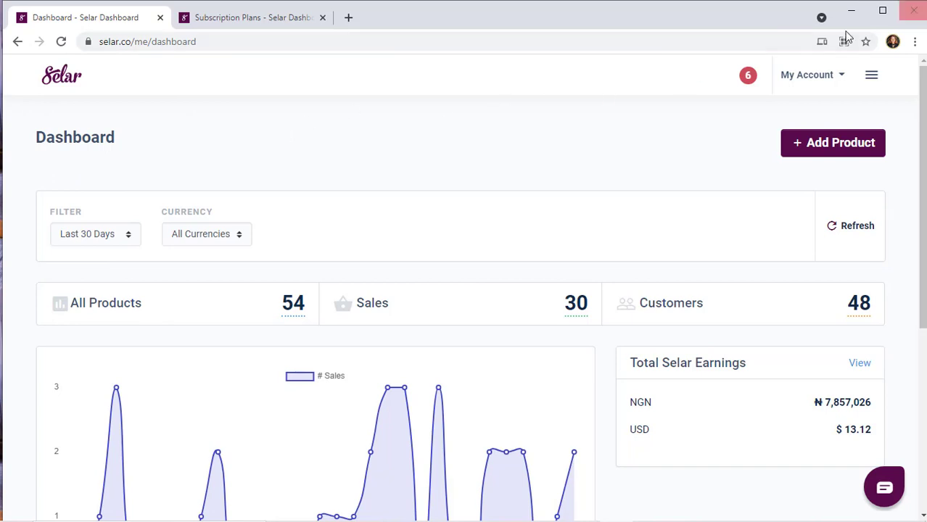
Start creating a new product of the Flexible Subscription type.
click(871, 77)
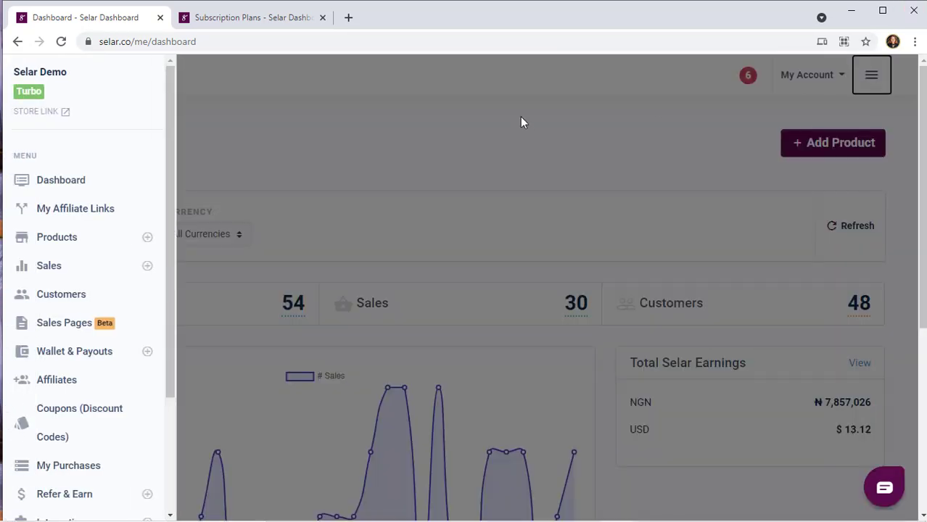
click(104, 241)
click(69, 296)
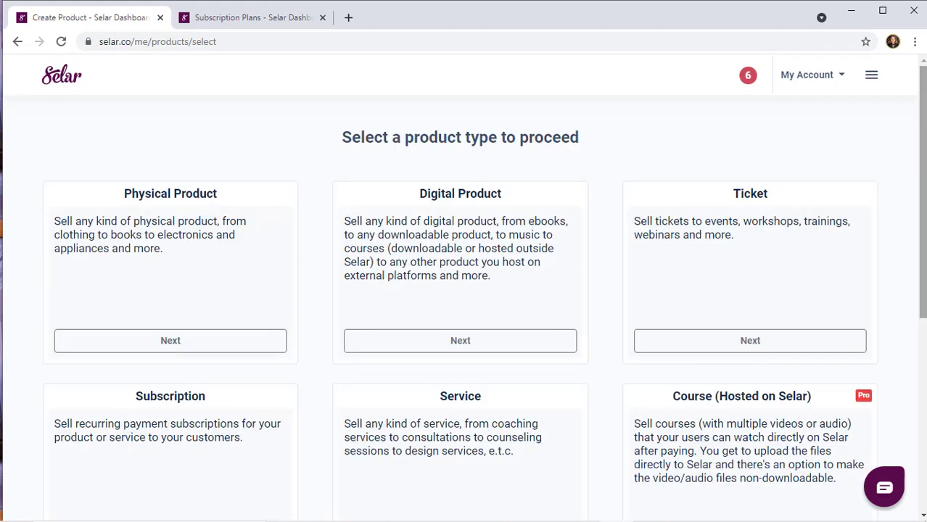
scroll(569, 261, down, 5)
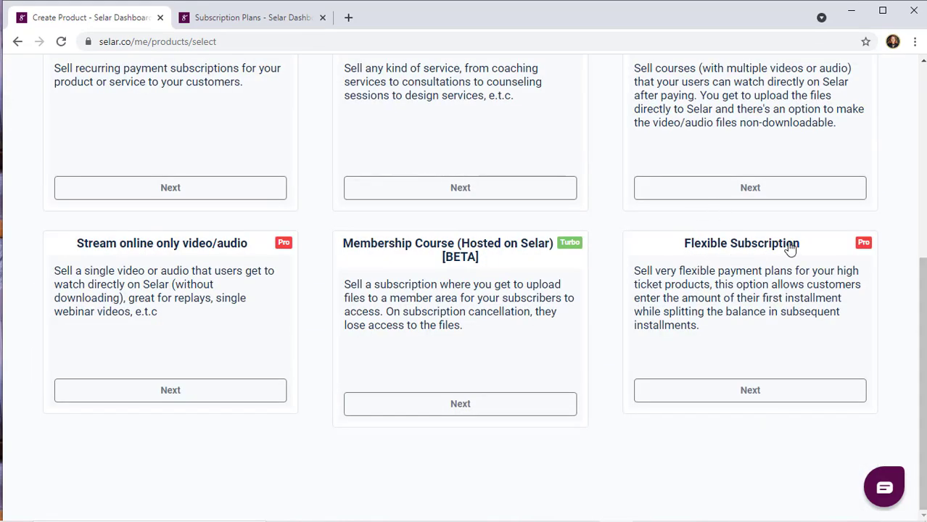
click(744, 393)
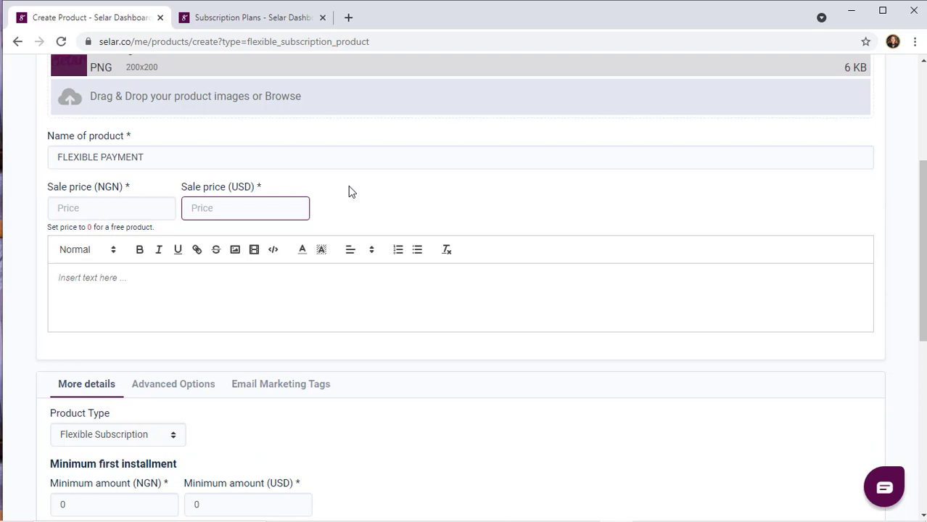
Set the product's sale price to 600000 NGN and 1200 USD.
click(348, 191)
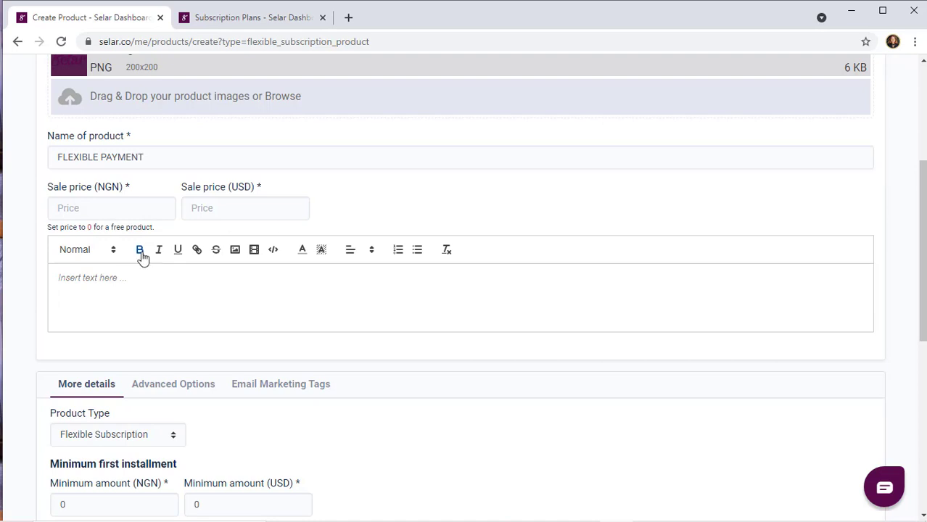
click(113, 214)
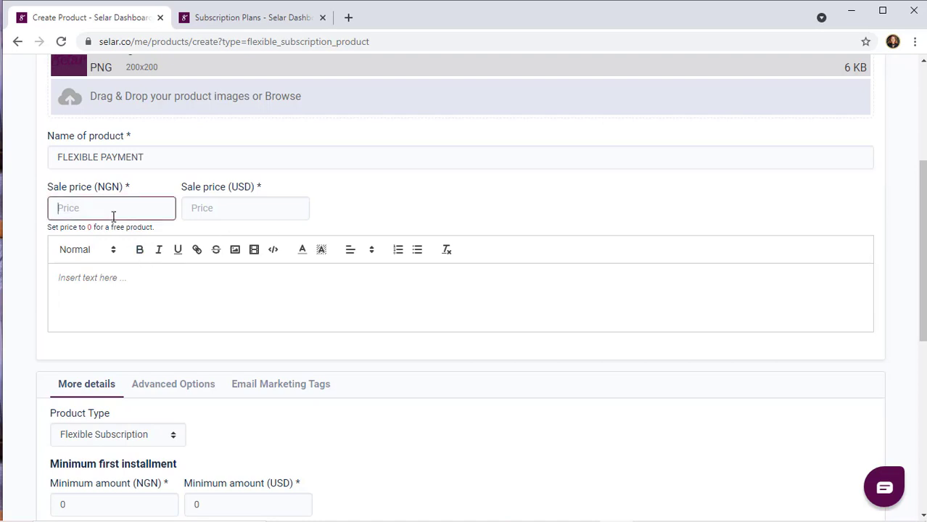
text(6000000)
key(BackSpace)
click(211, 213)
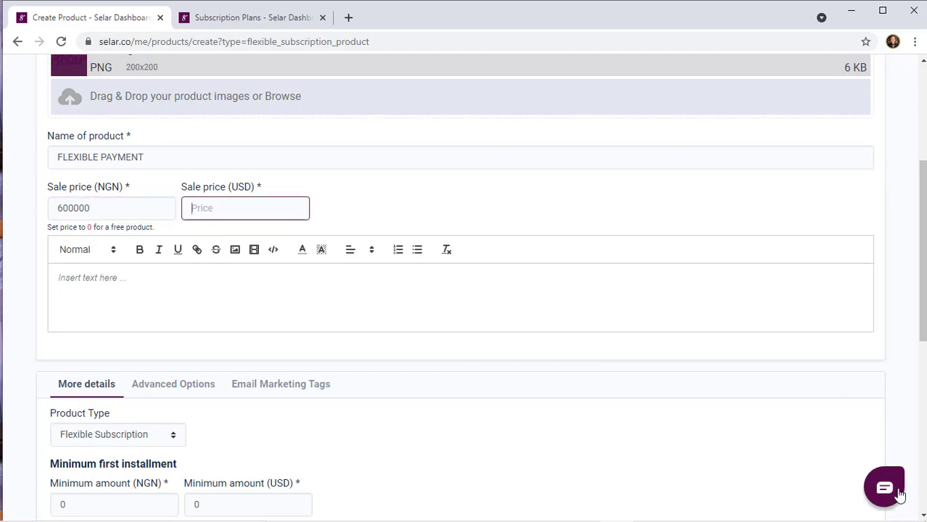
text(1200)
click(171, 187)
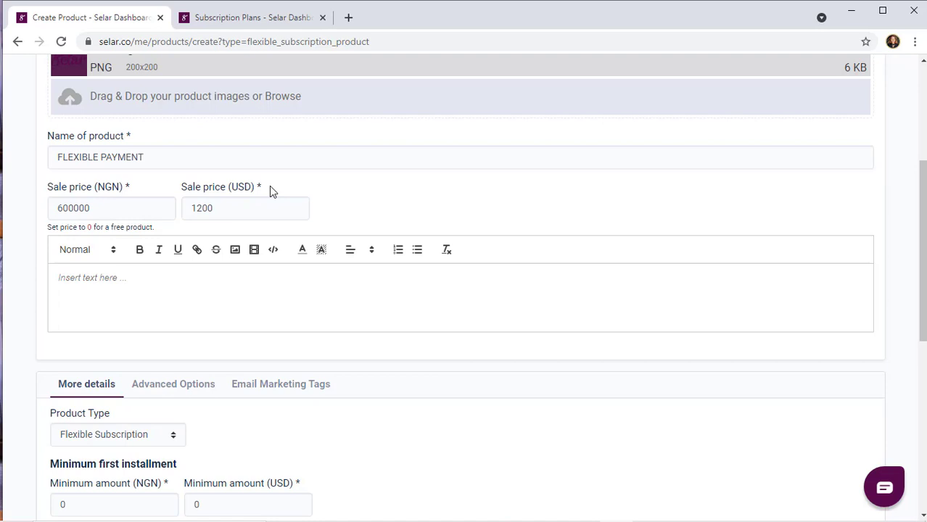
Enter the product description "Flexi THIS IS A TEST PRODUCT" and strike through the word PRODUCT.
click(195, 278)
text(Flexi THIS IS A TEST PRODUCT)
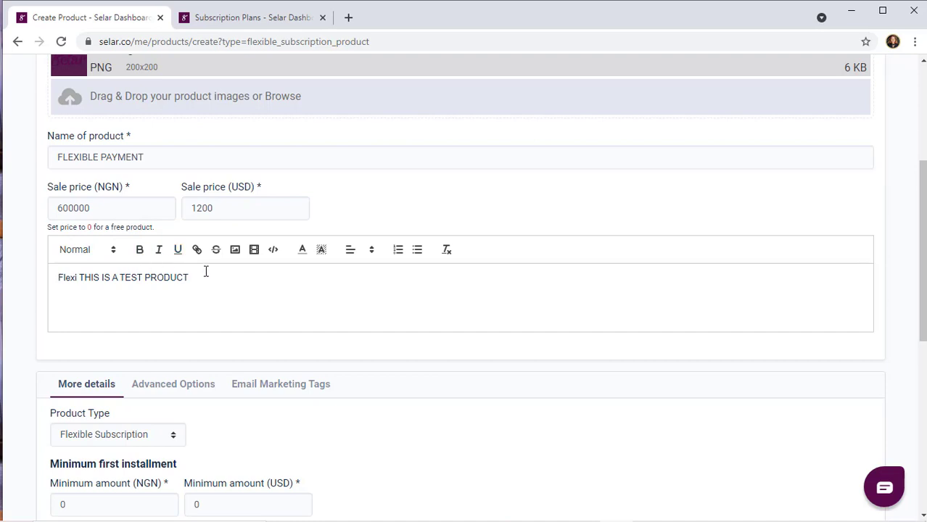
double_click(165, 278)
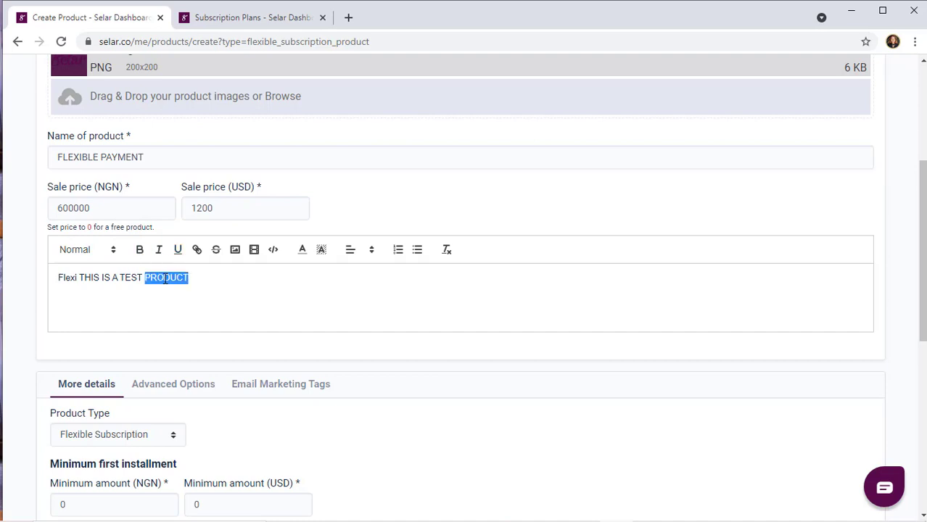
click(216, 249)
click(221, 286)
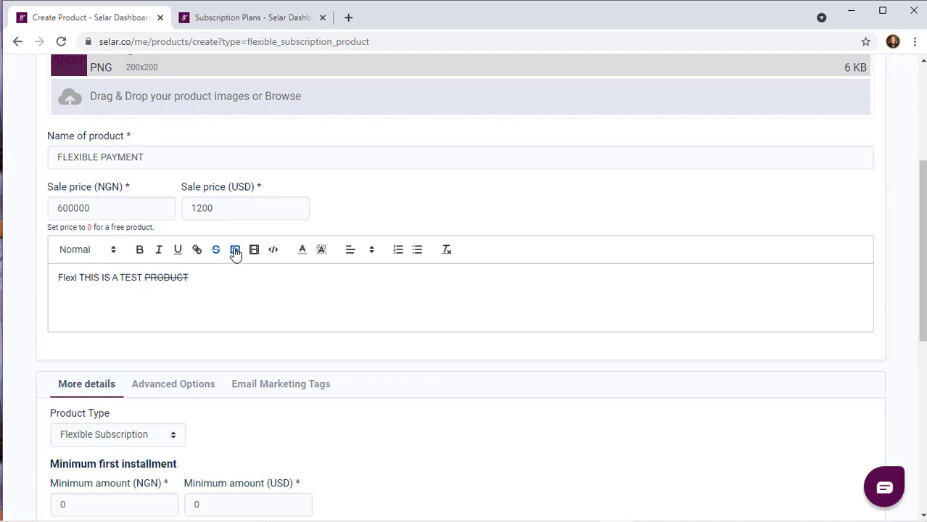
click(256, 251)
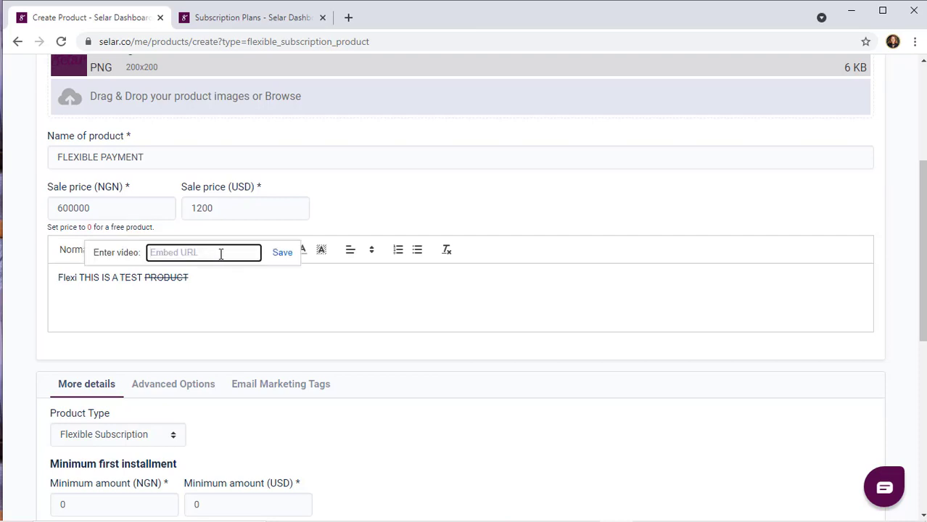
click(306, 252)
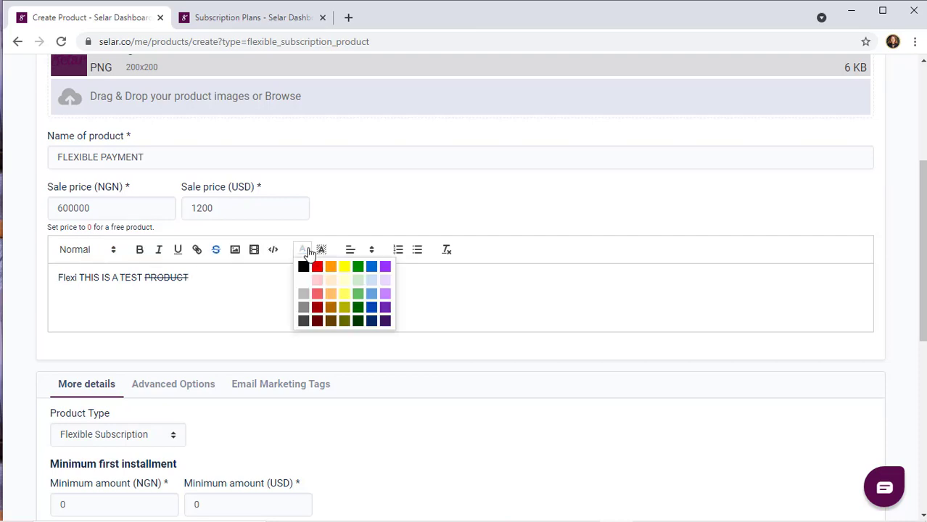
click(258, 277)
click(324, 251)
click(315, 295)
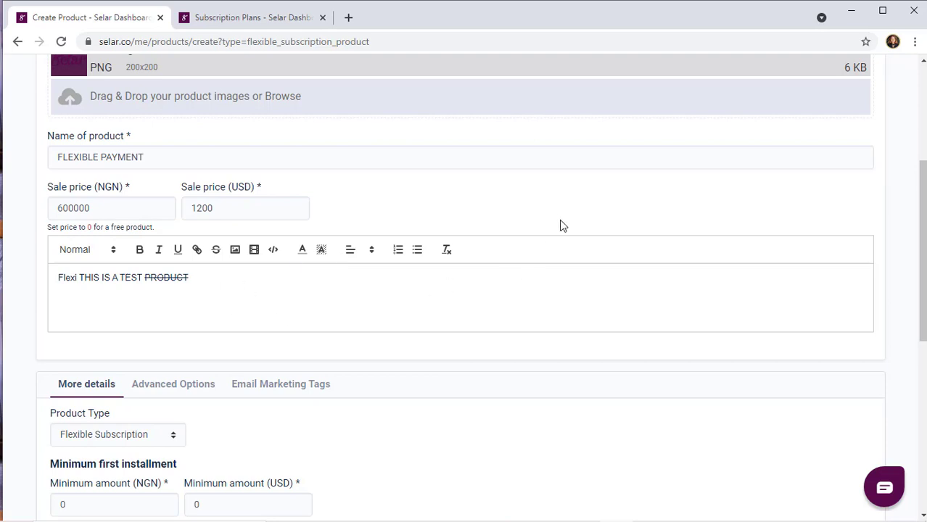
Set the minimum first installment to 200000 NGN and 400 USD.
scroll(561, 226, down, 3)
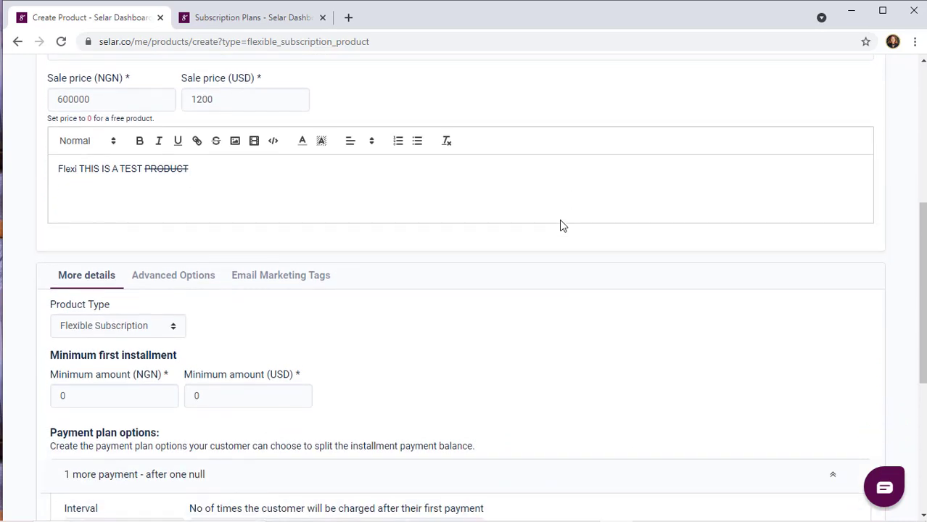
scroll(560, 225, down, 1)
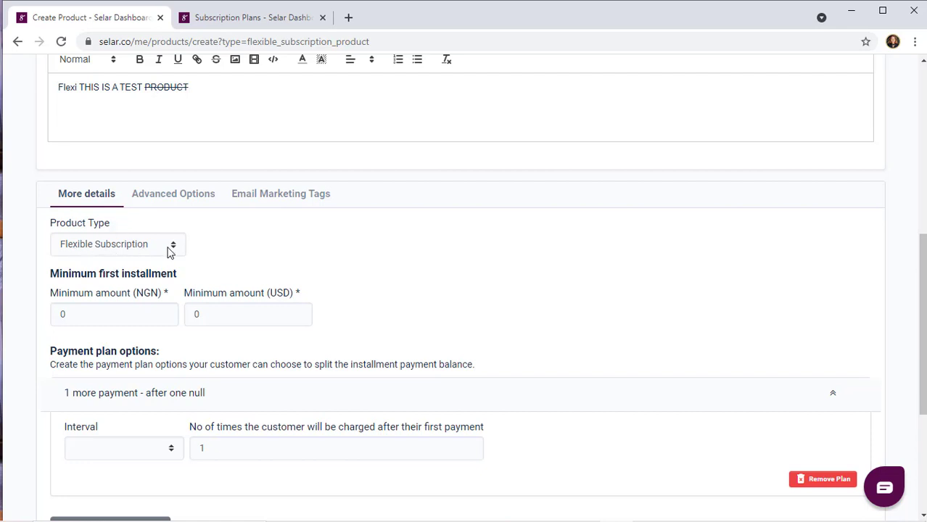
scroll(234, 263, down, 2)
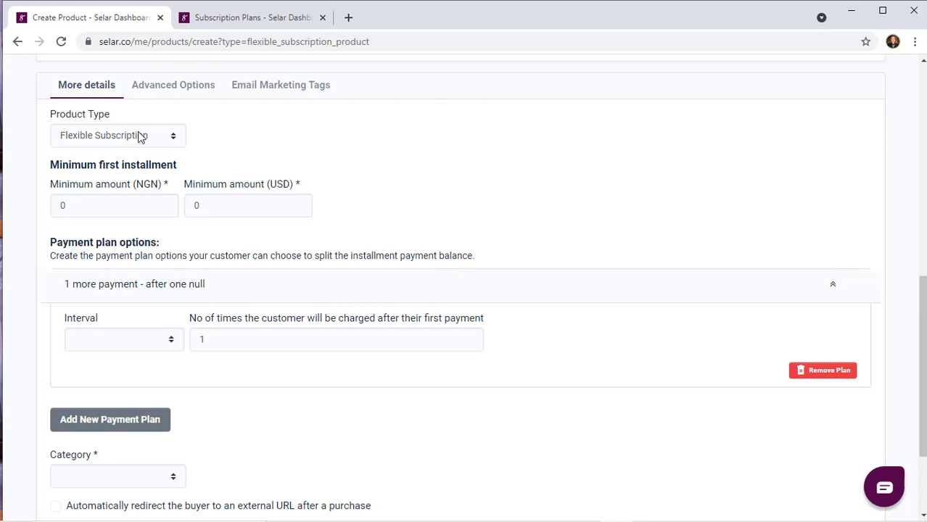
click(134, 206)
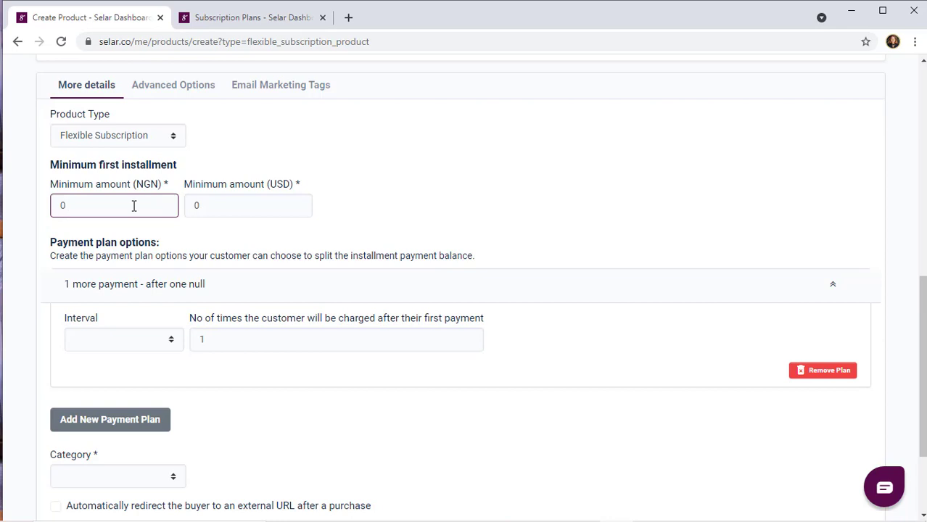
key(BackSpace)
text(200000)
click(323, 235)
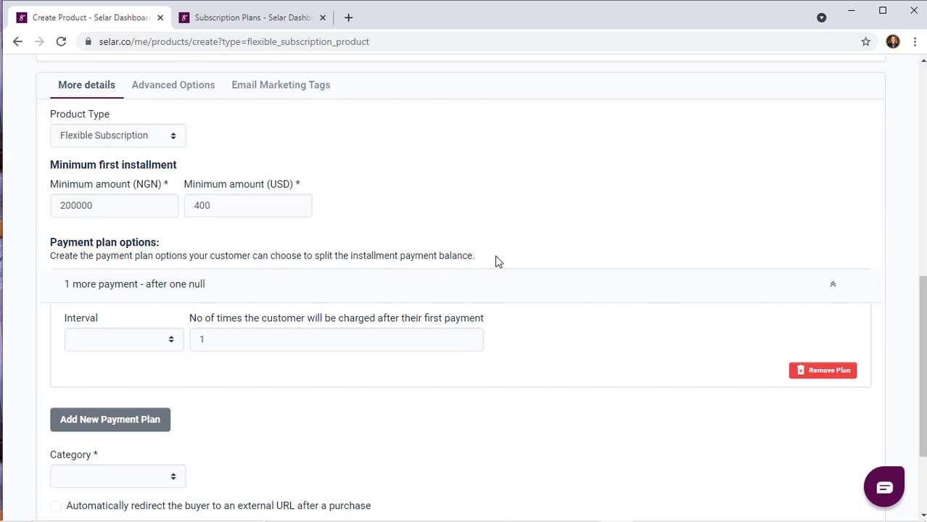
Set the first payment plan to a monthly interval with 2 charges after the customer's first payment.
scroll(496, 261, down, 2)
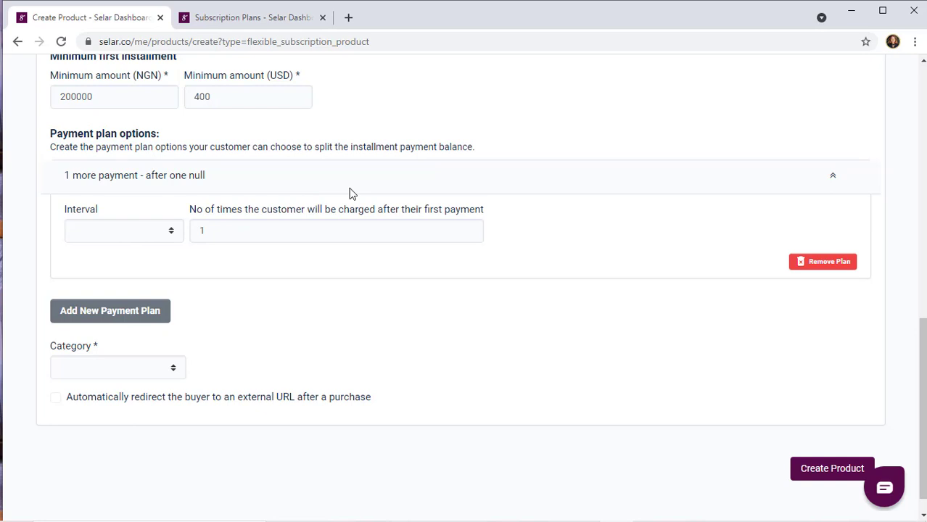
click(165, 236)
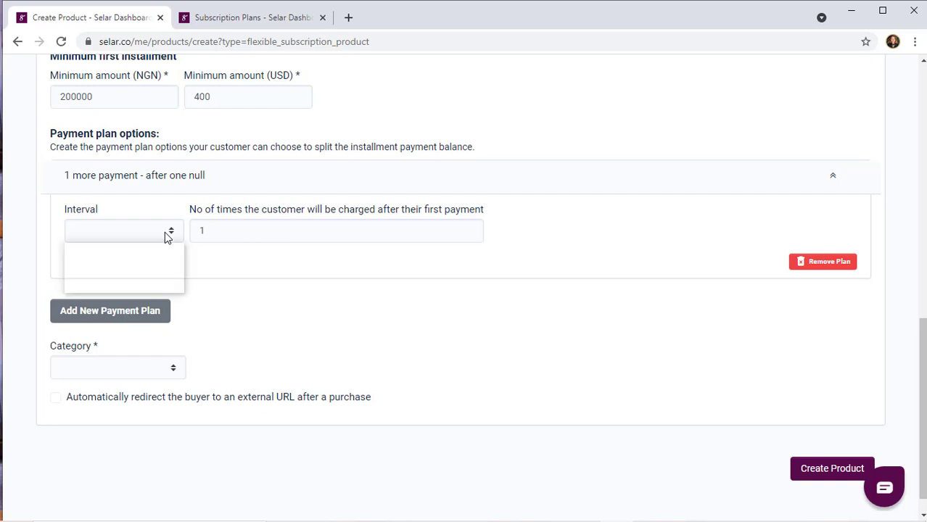
click(134, 274)
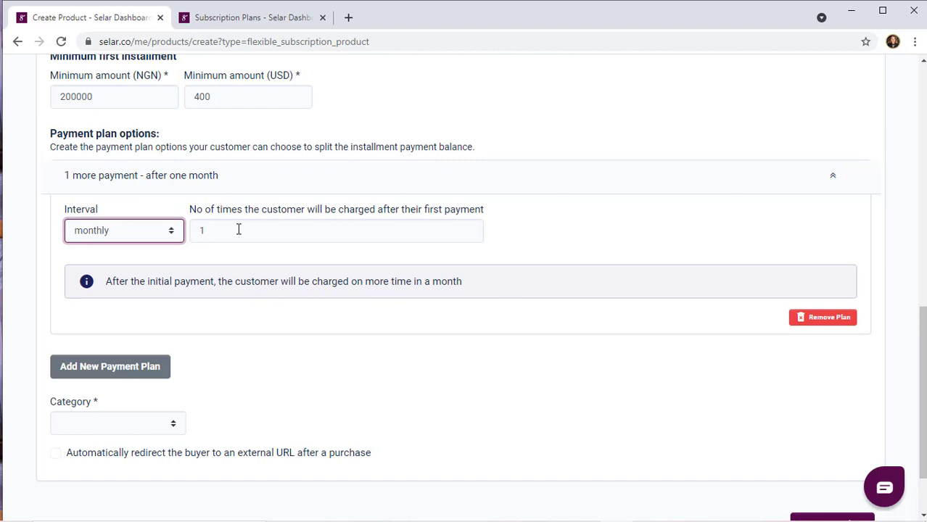
click(239, 230)
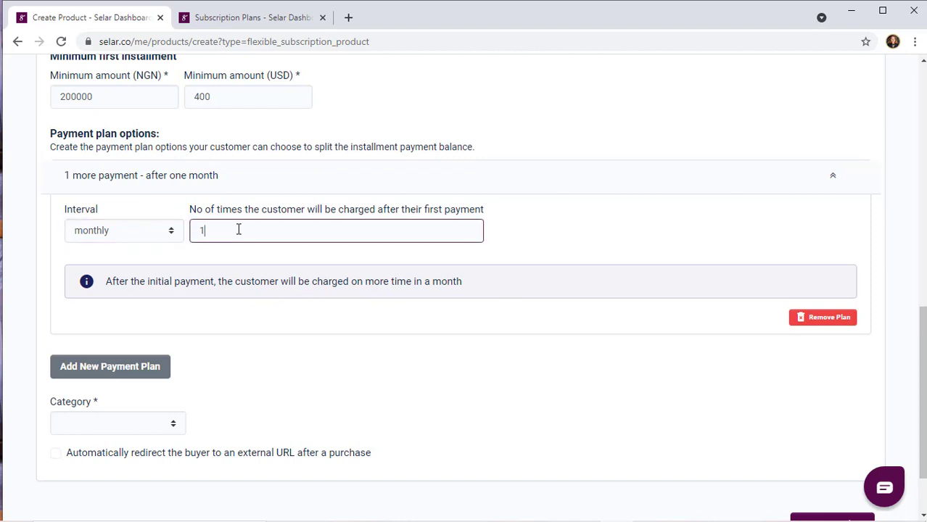
key(BackSpace)
text(2)
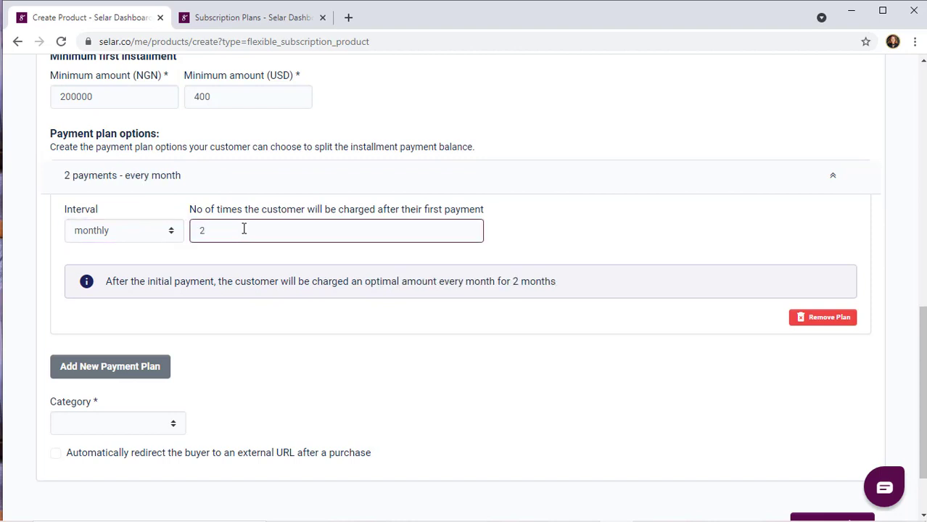
click(545, 243)
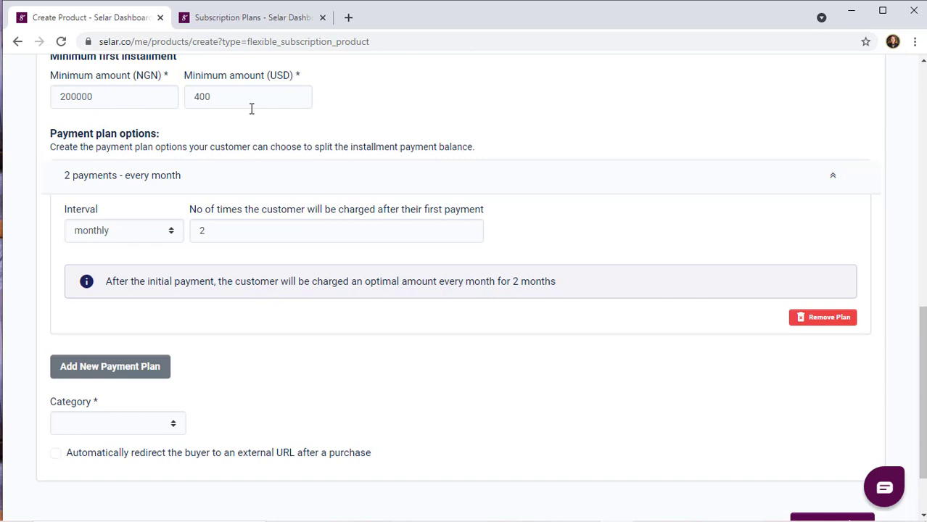
Add a second payment plan with a monthly interval and 4 charges after the customer's first payment.
click(150, 365)
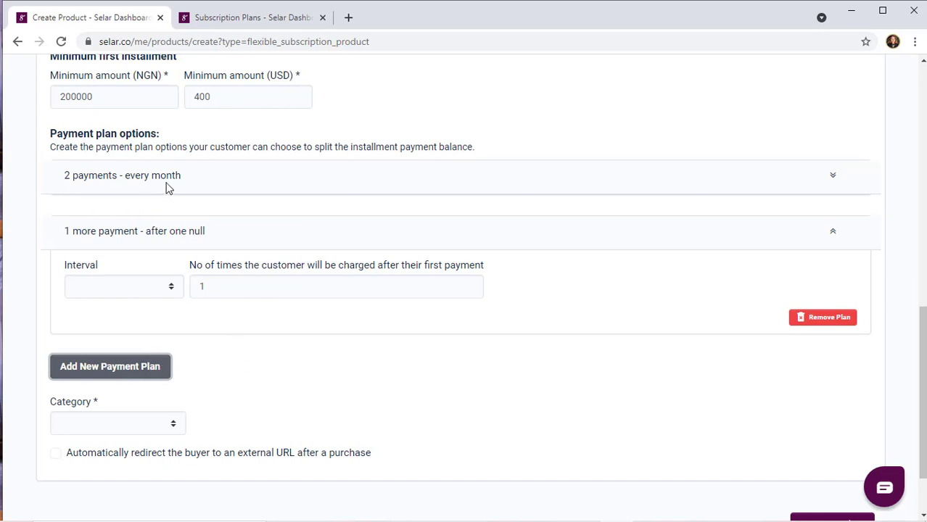
click(155, 287)
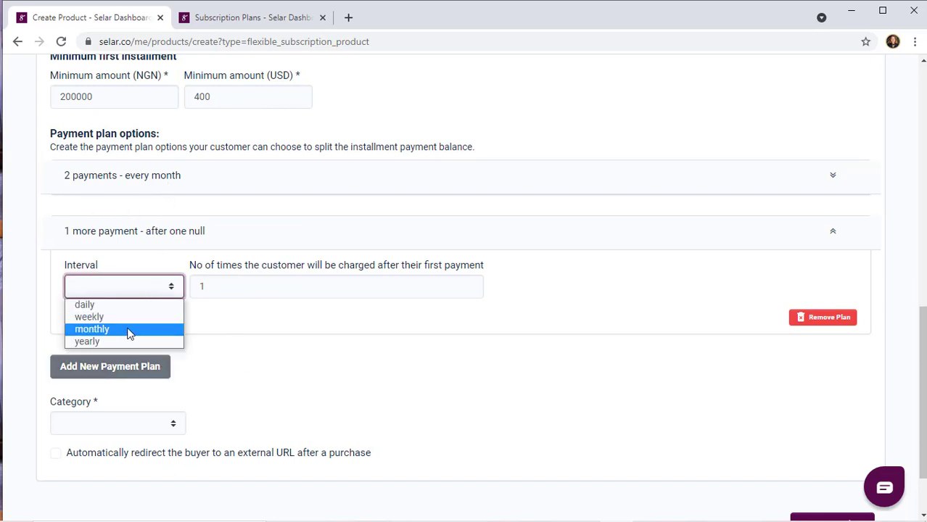
click(127, 331)
click(219, 293)
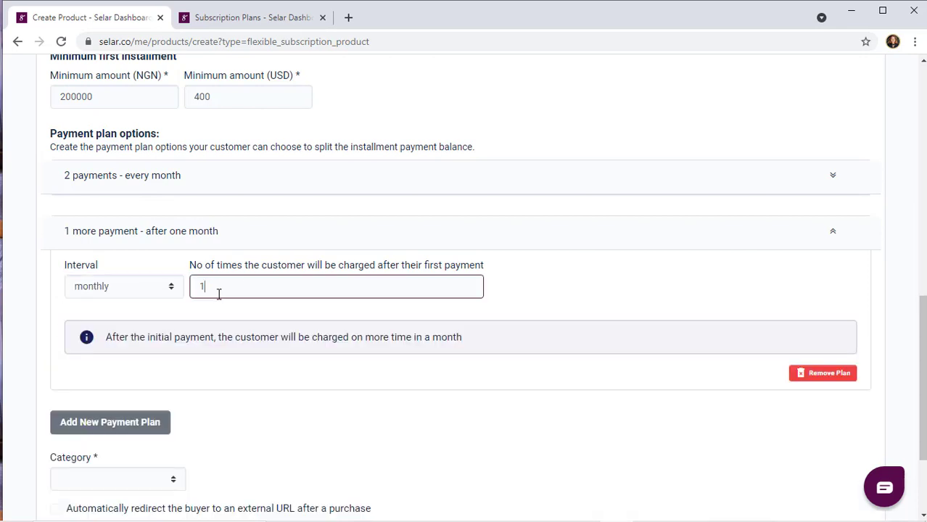
key(BackSpace)
text(4)
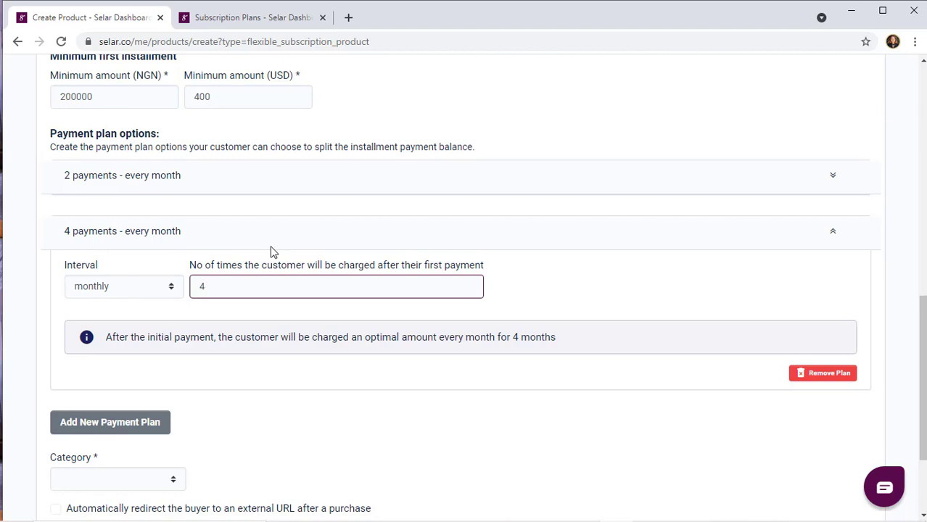
Add a third payment plan with a monthly interval and 3 charges after the customer's first payment.
click(151, 422)
click(161, 346)
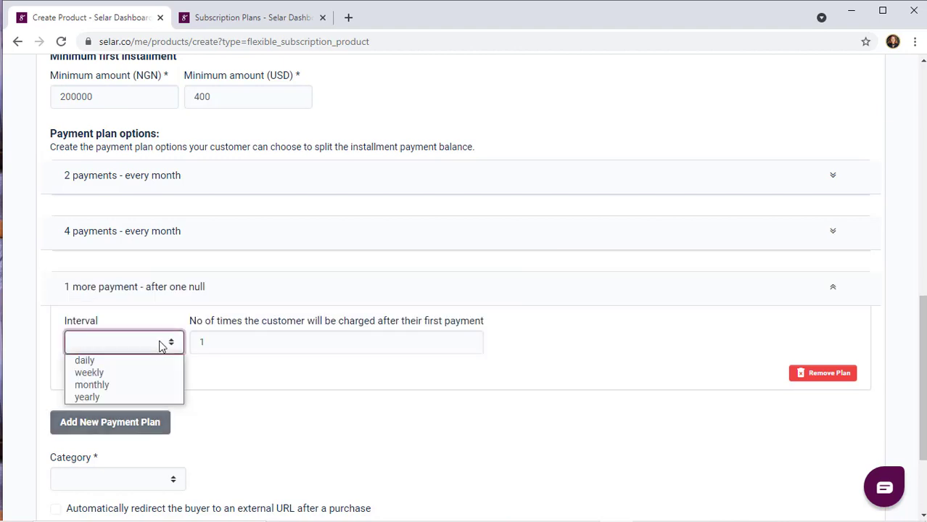
click(139, 385)
click(235, 342)
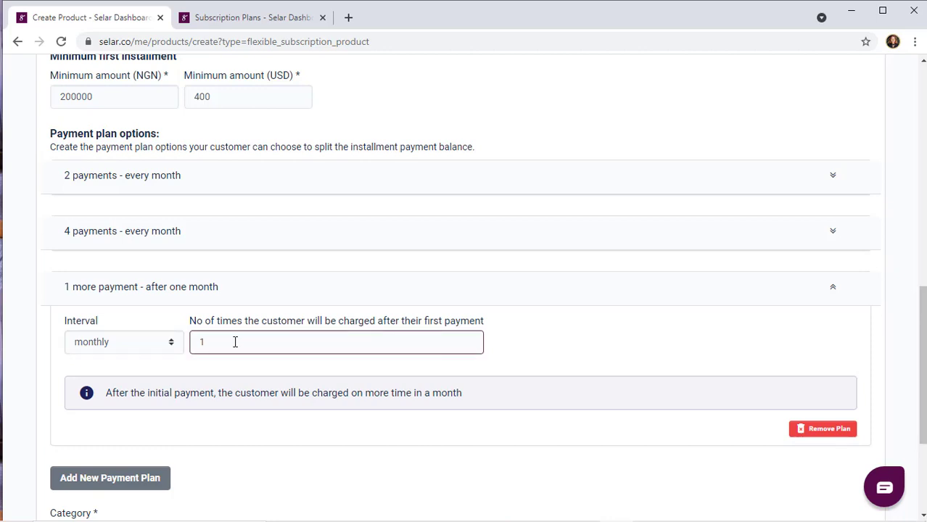
key(BackSpace)
text(3)
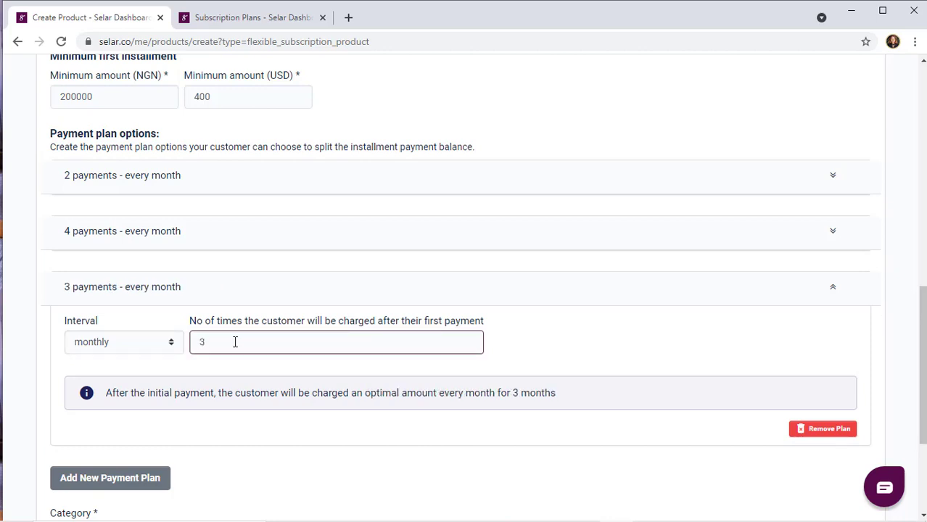
click(207, 447)
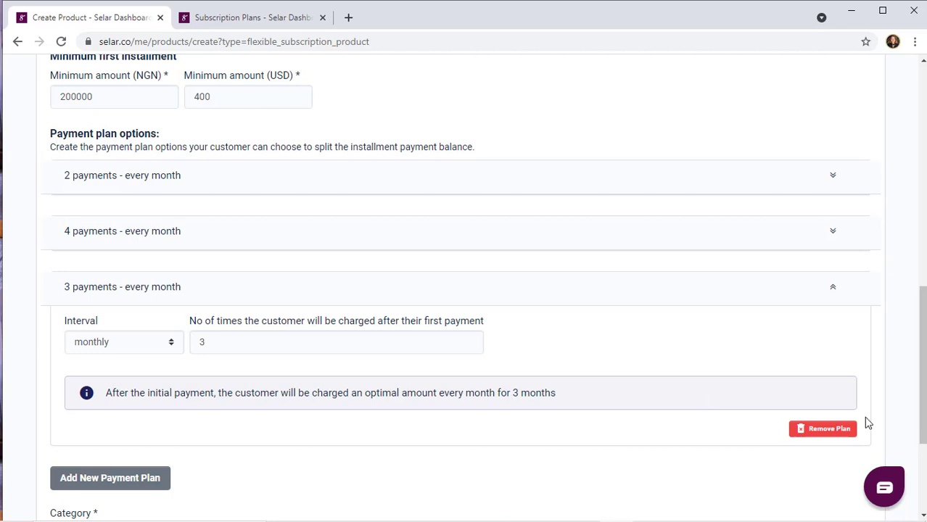
Set the product's category to Trainings.
scroll(637, 339, down, 3)
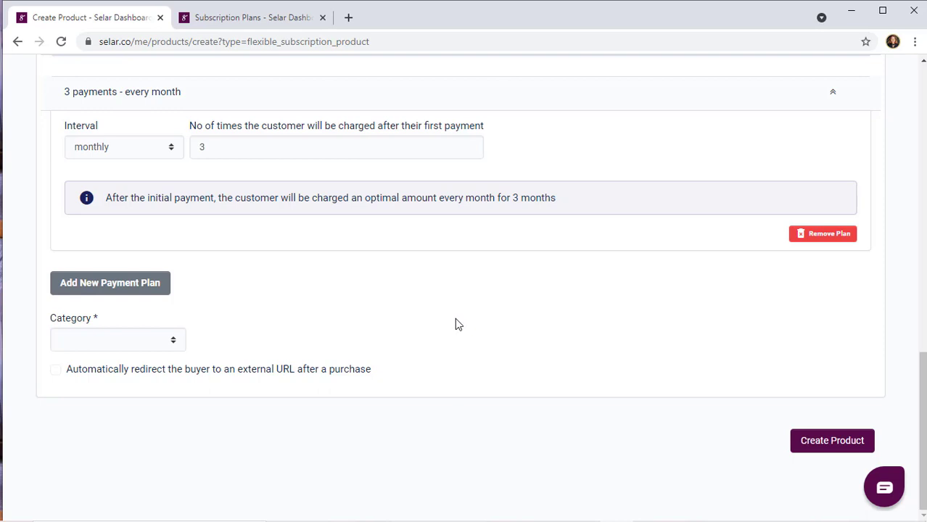
click(140, 348)
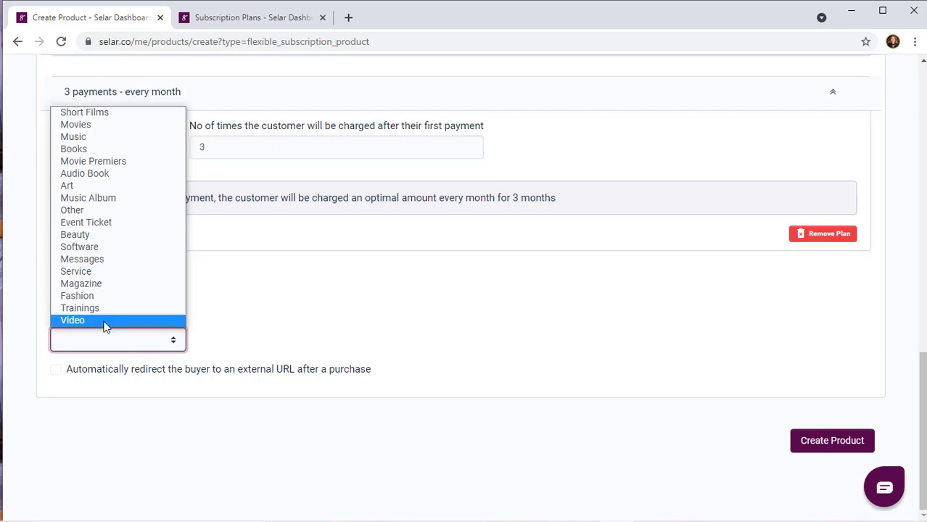
click(101, 309)
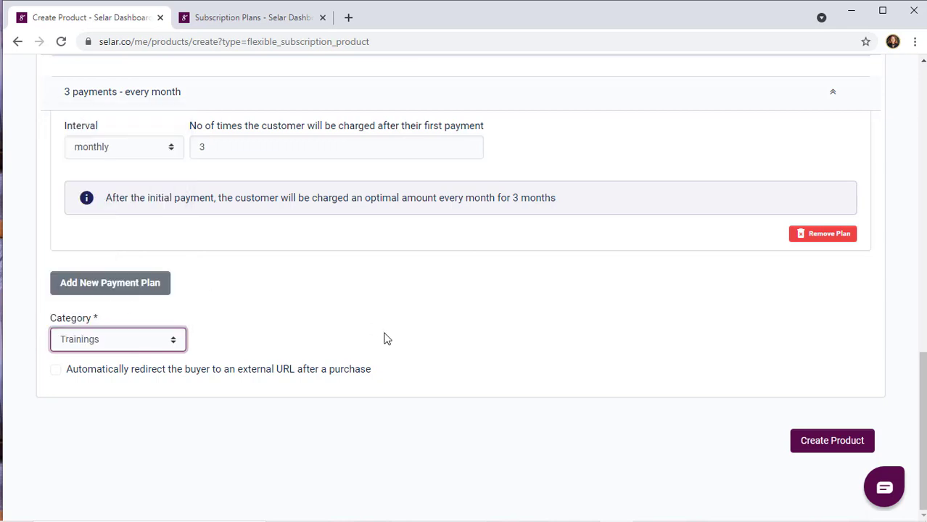
click(827, 448)
click(56, 370)
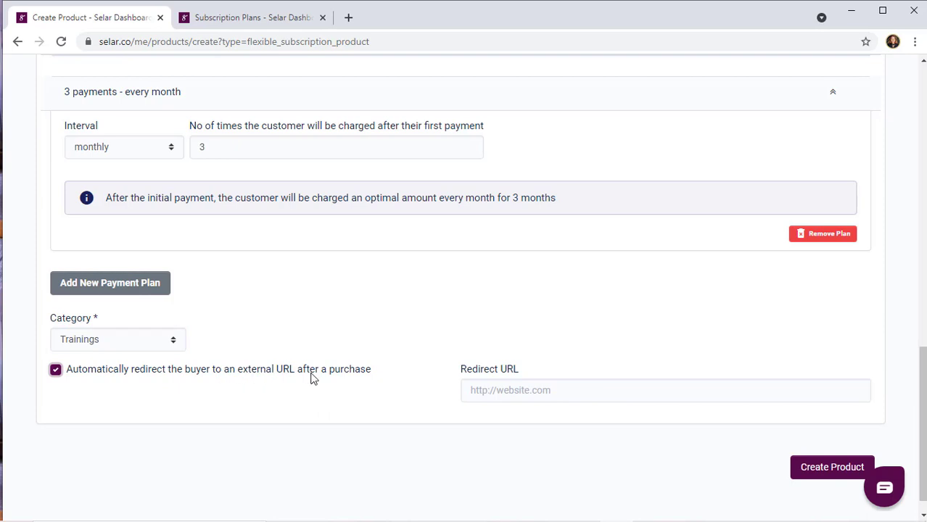
click(477, 391)
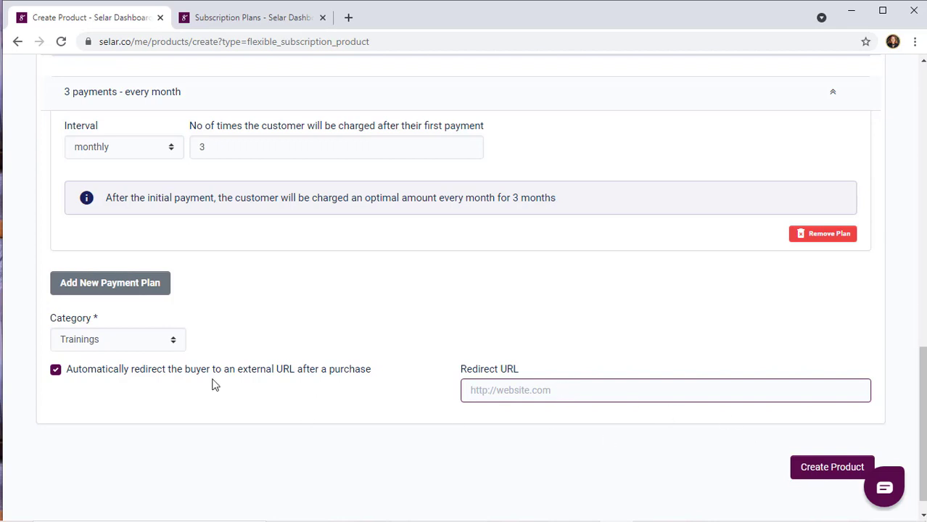
click(57, 372)
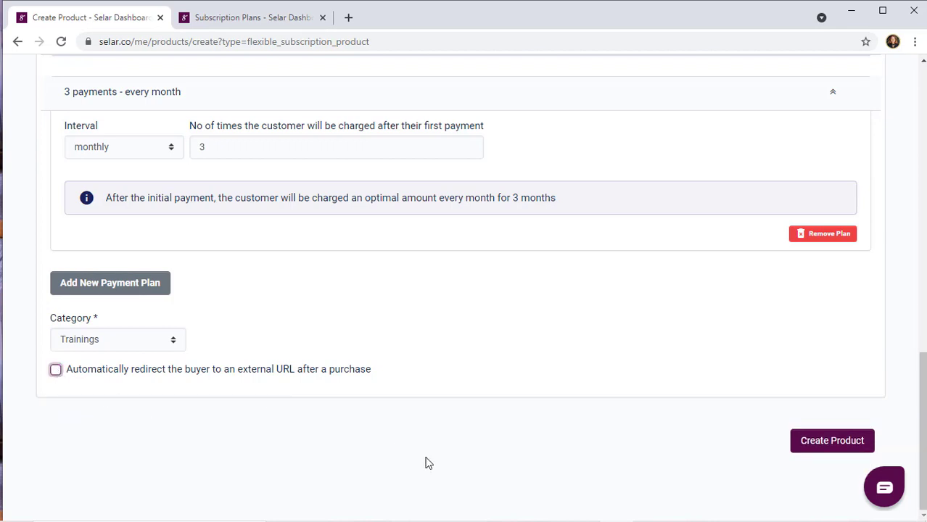
Create the product and open its live sales page from the product link.
click(837, 451)
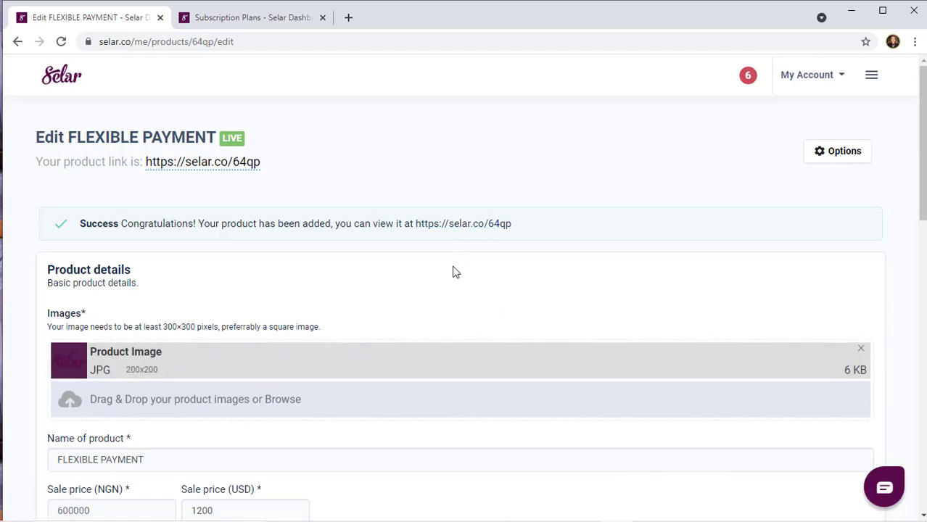
click(465, 226)
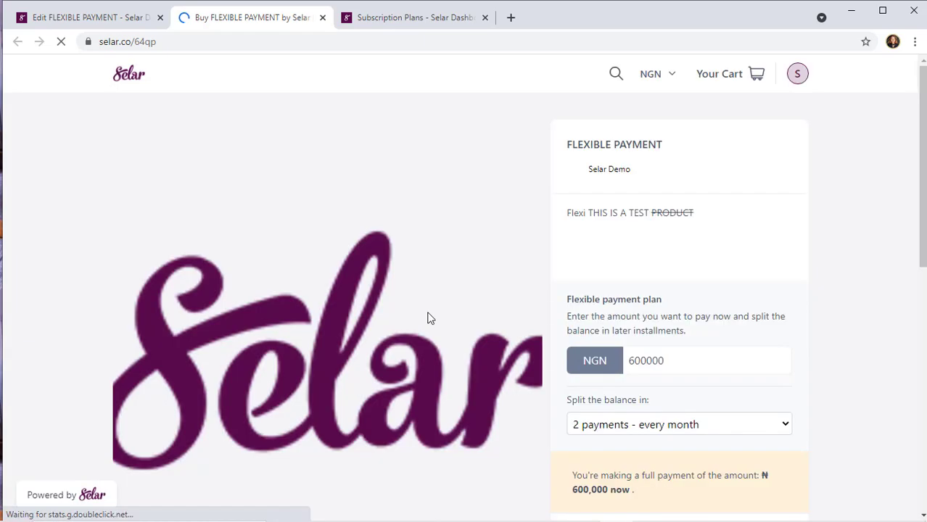
Try to pay a first installment of 150000 NGN on the FLEXIBLE PAYMENT sales page.
double_click(655, 362)
key(BackSpace)
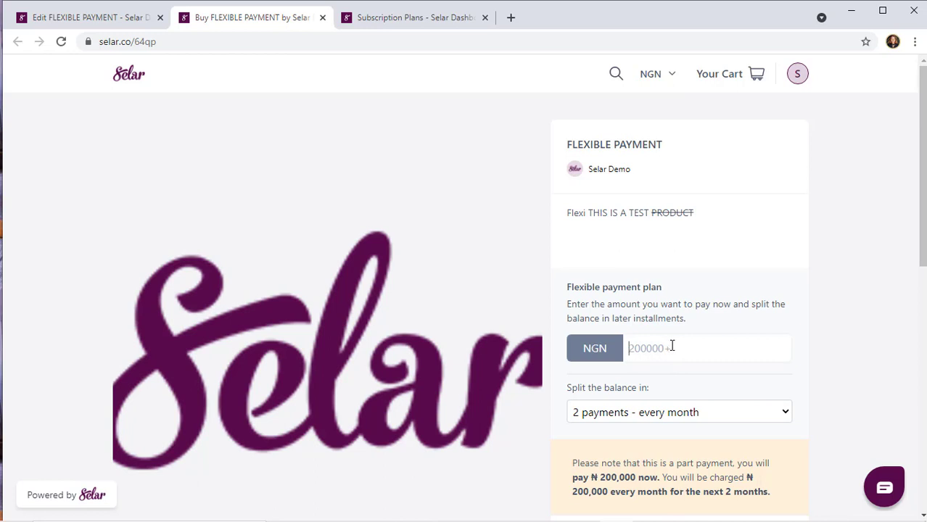
text(150000)
scroll(924, 514, down, 1)
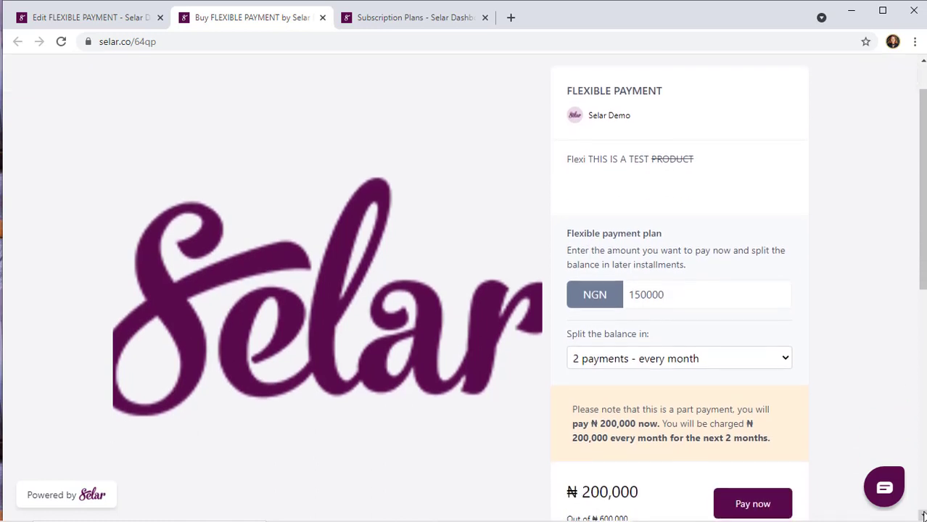
click(775, 513)
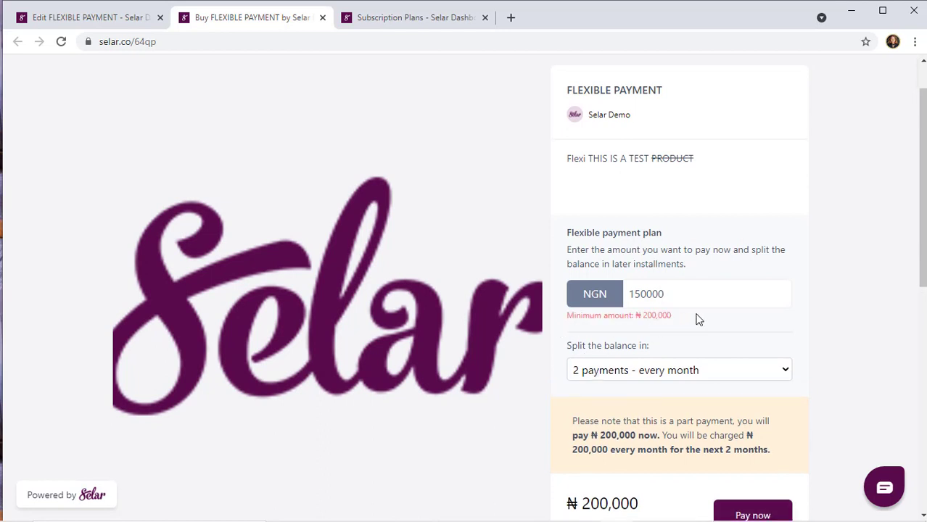
Set the amount to pay now to 350000 NGN with the balance split in 2 monthly payments.
double_click(643, 294)
text(3500000)
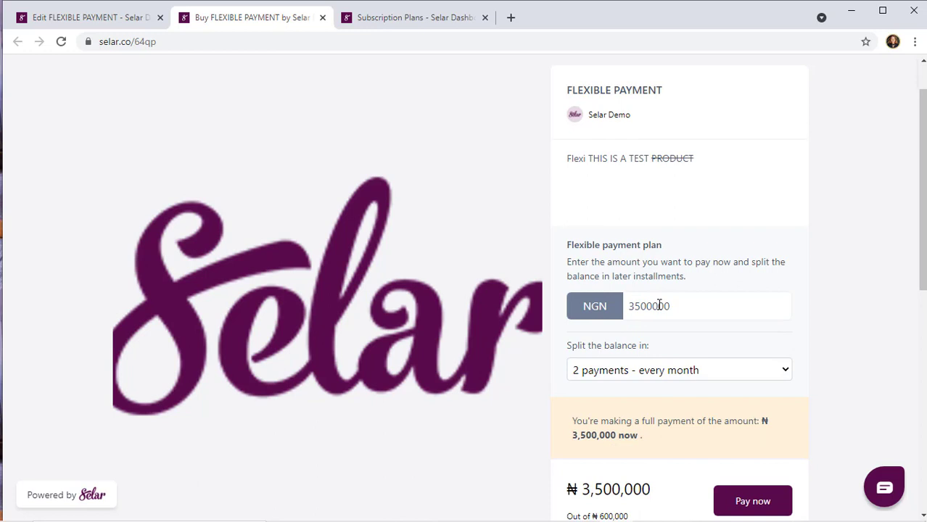
key(BackSpace)
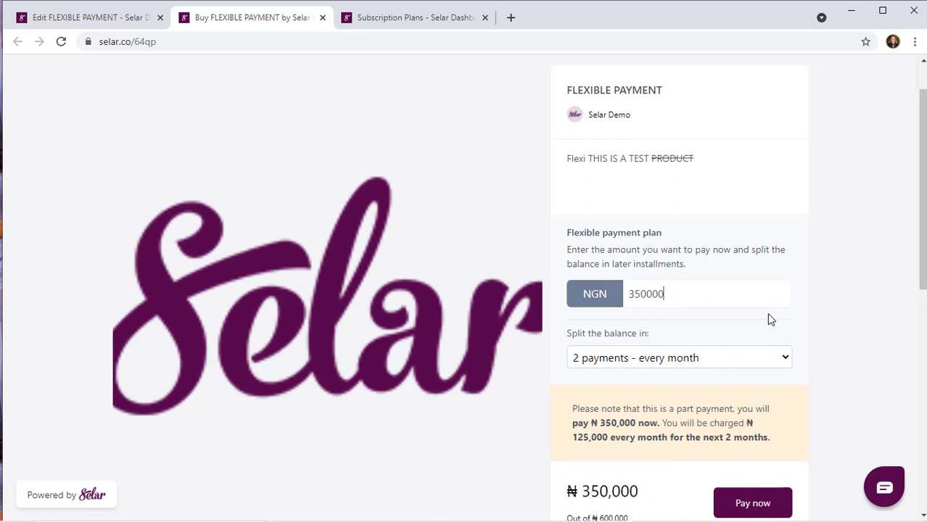
click(783, 359)
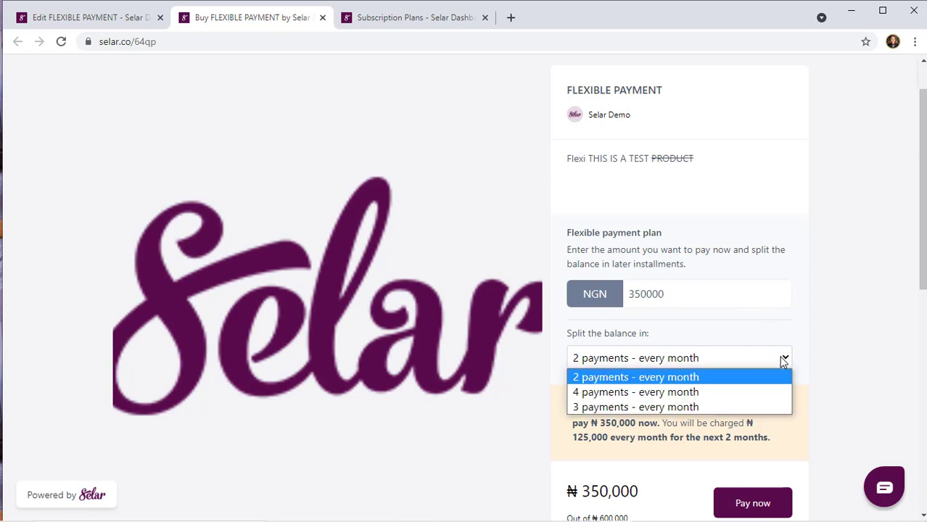
click(645, 378)
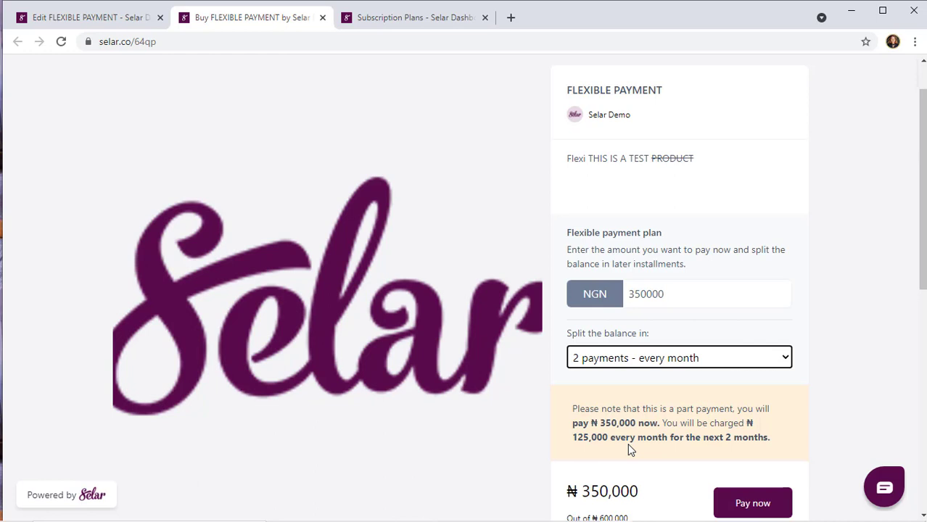
Set the amount to pay now to 450000 NGN and preview the balance split in 4 and 3 monthly payments.
click(643, 299)
double_click(644, 300)
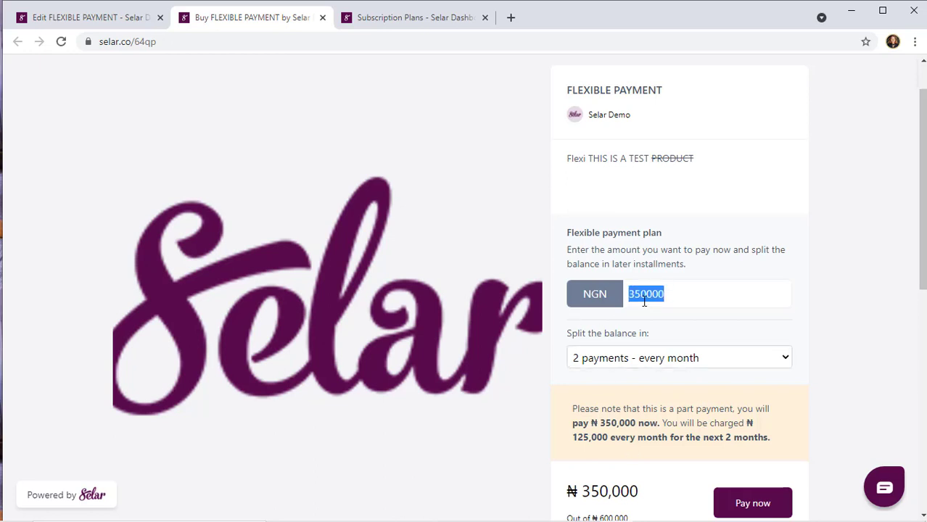
text(450000)
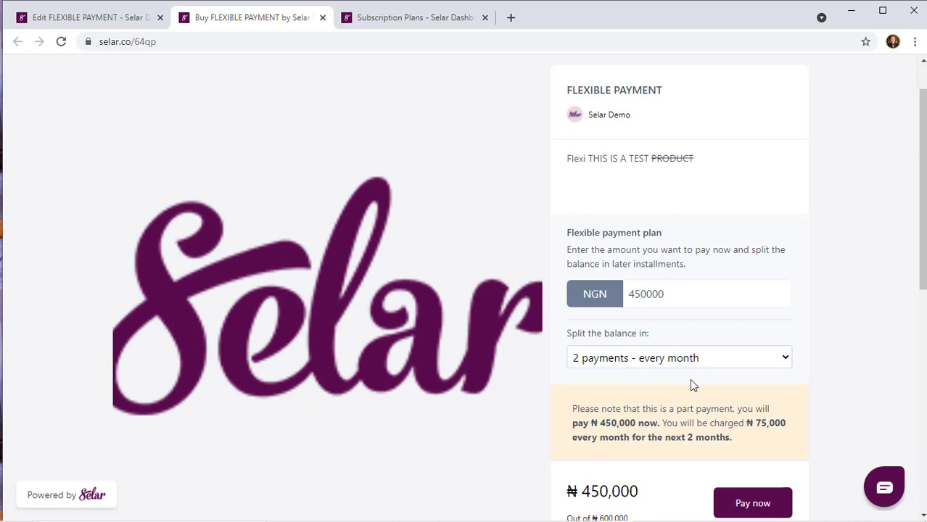
click(680, 361)
click(667, 392)
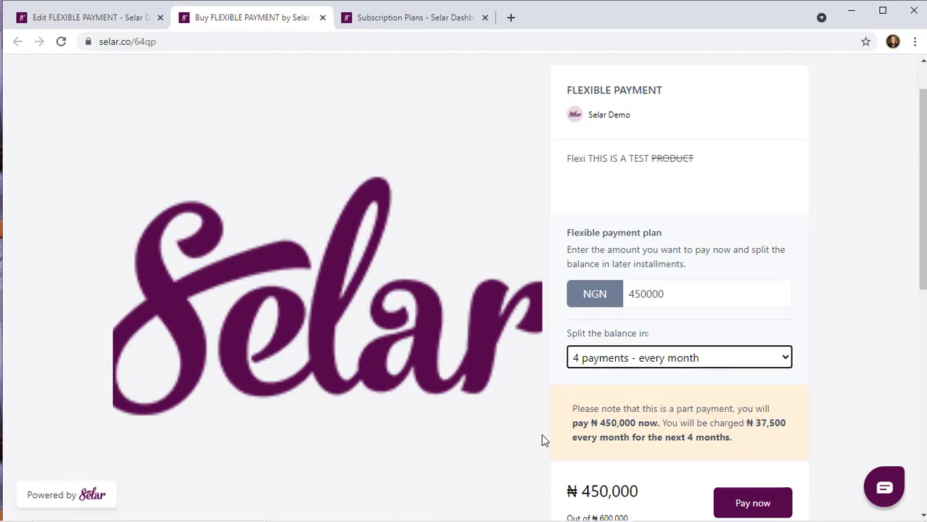
click(687, 351)
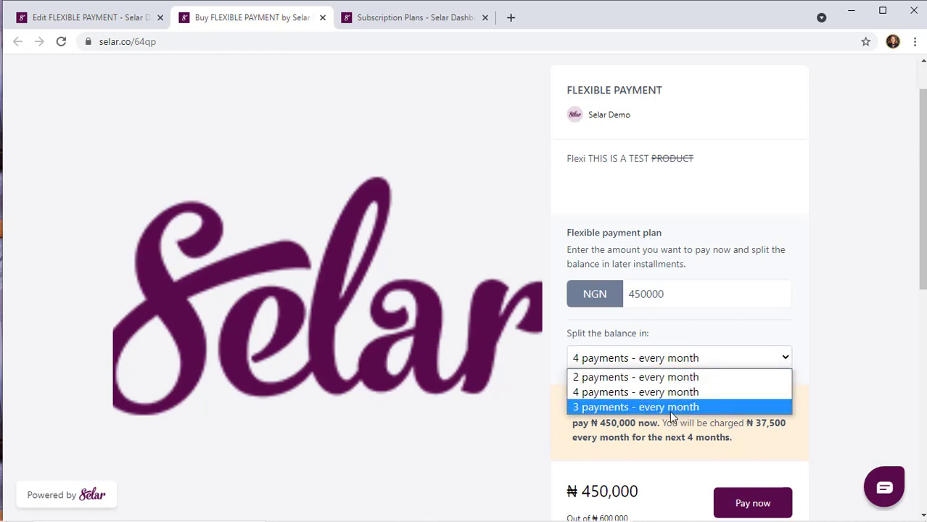
click(669, 411)
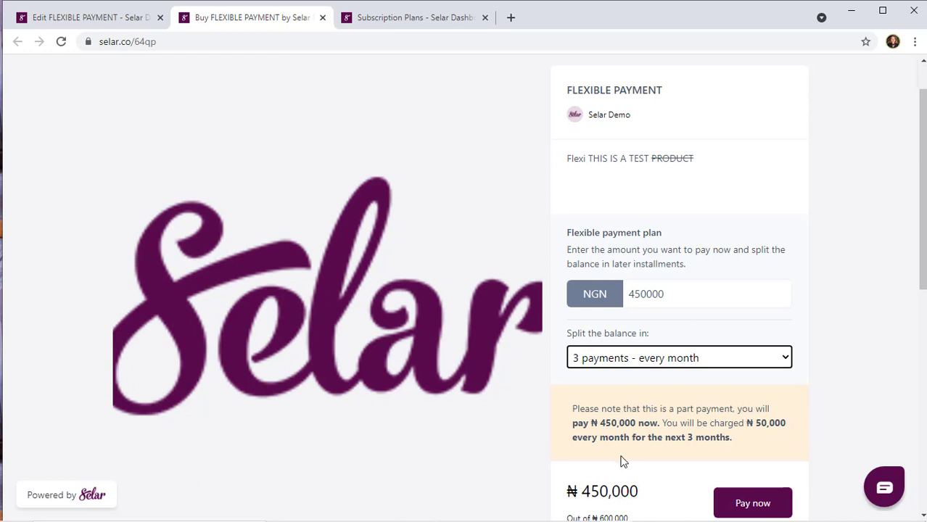
Set the amount to pay now to 500000 NGN, preview the 2-payment split, and select 4 monthly payments for the balance.
double_click(644, 294)
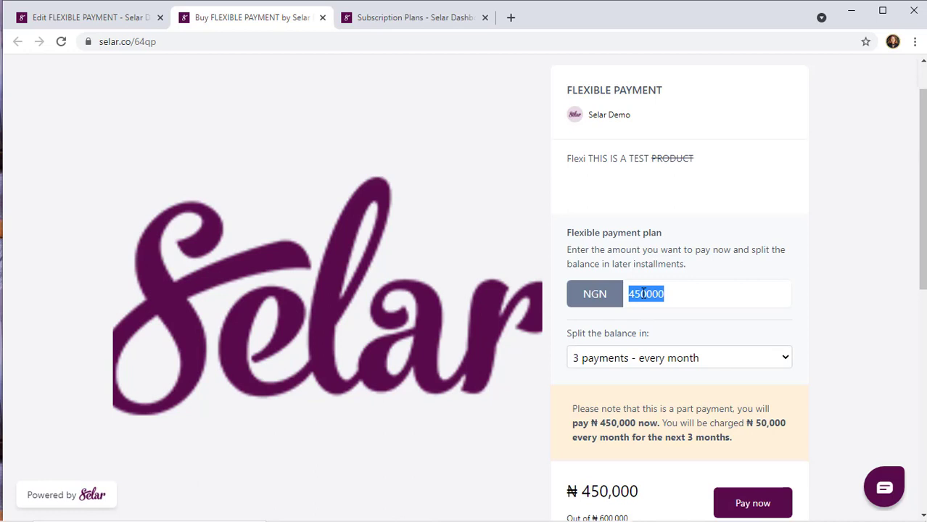
text(500000)
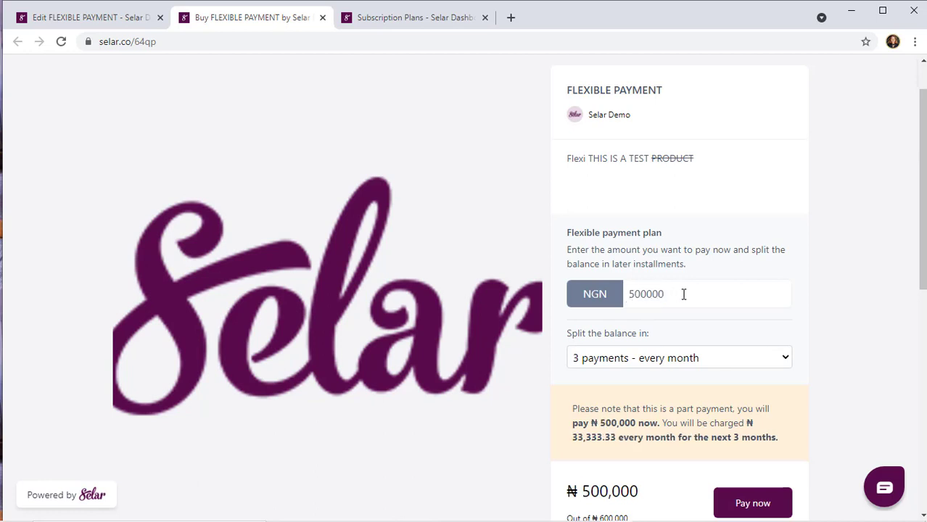
click(653, 362)
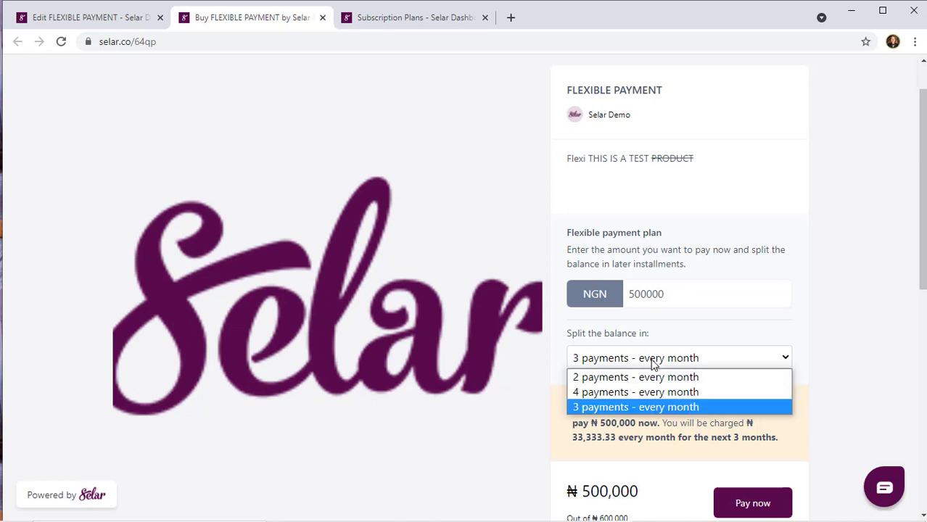
click(670, 357)
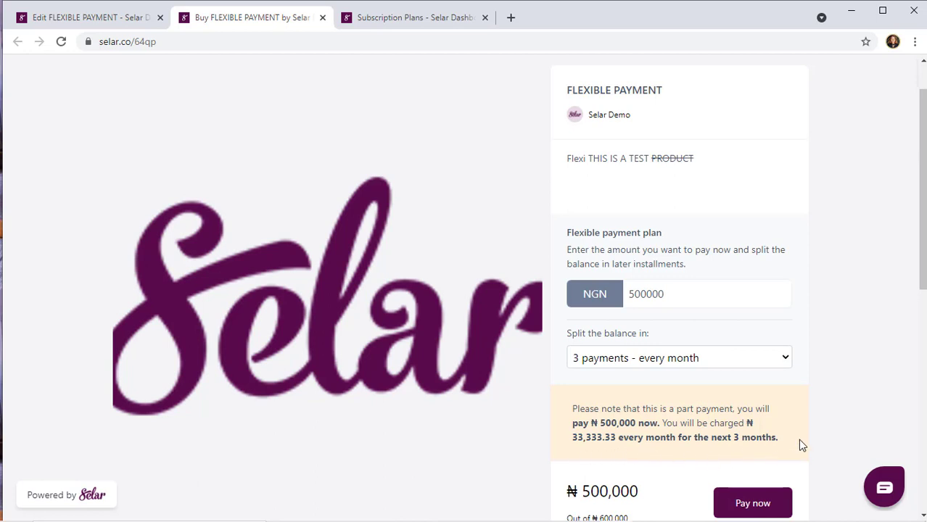
click(742, 361)
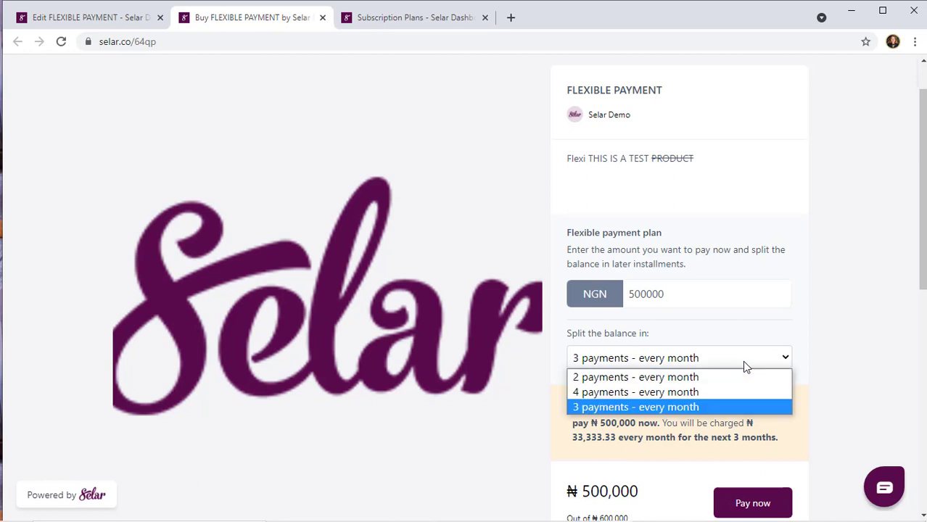
click(722, 378)
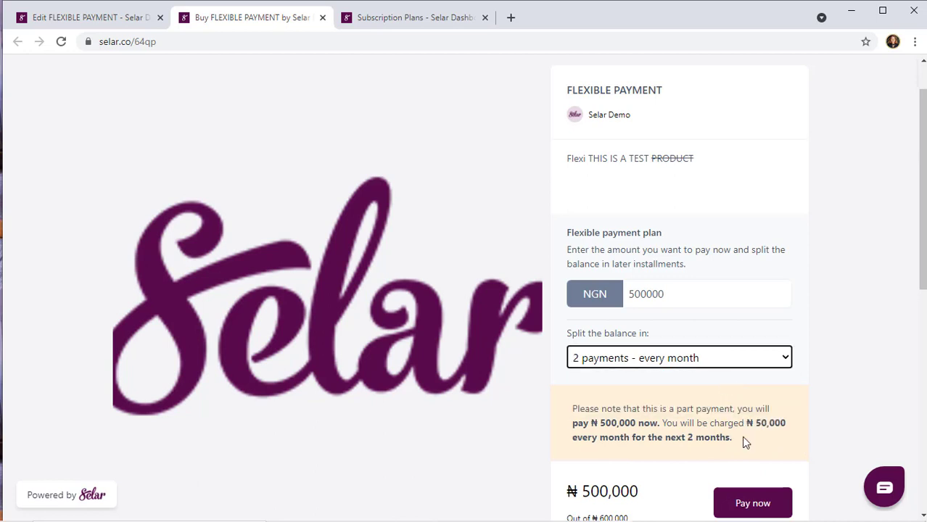
click(663, 363)
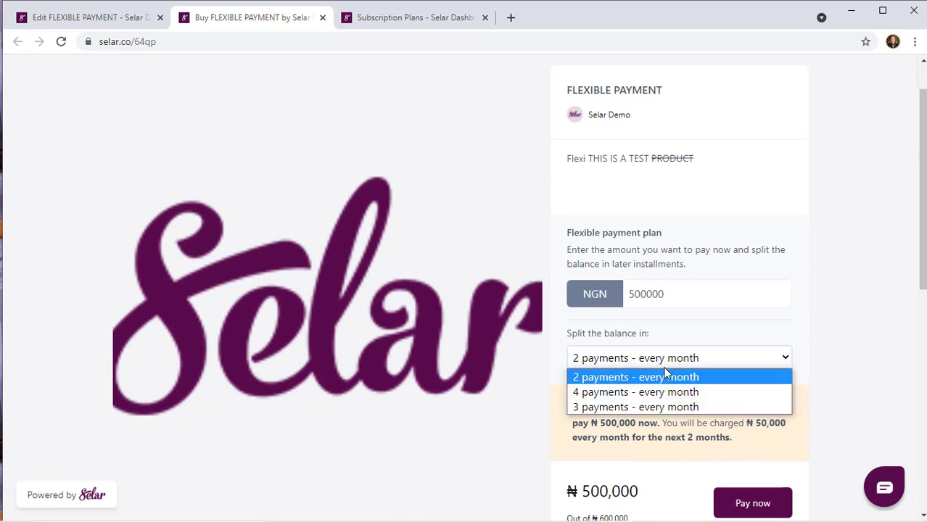
click(657, 392)
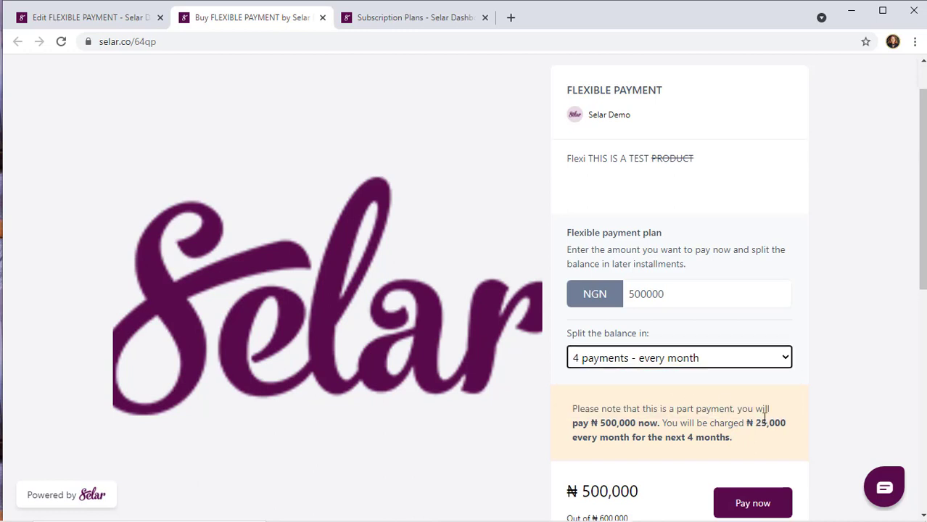